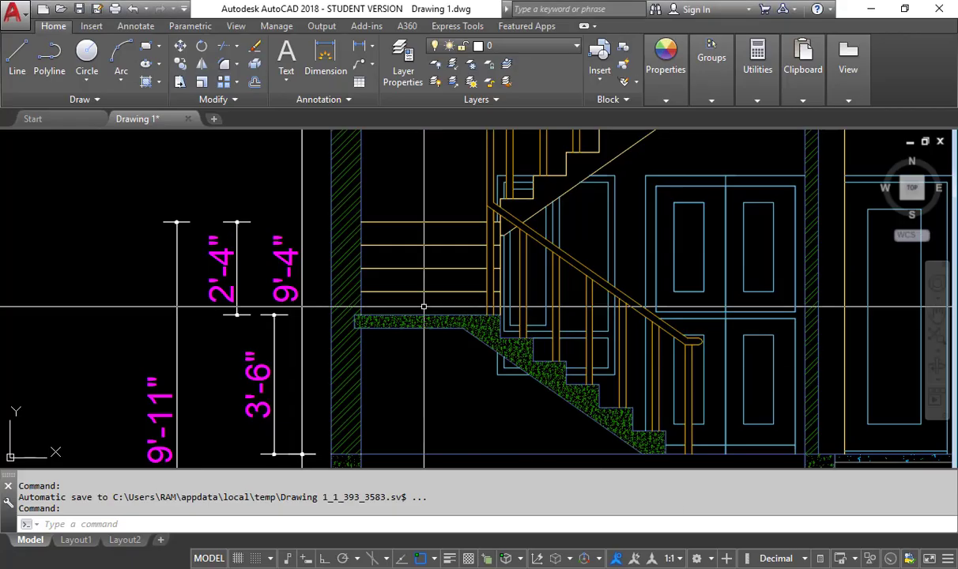
- Zoom and pan around the AutoCAD stair section to read landing heights 3'-6", 2'-4" and 4'-1"
scroll(445, 329, down, 3)
scroll(445, 329, down, 5)
scroll(374, 289, up, 2)
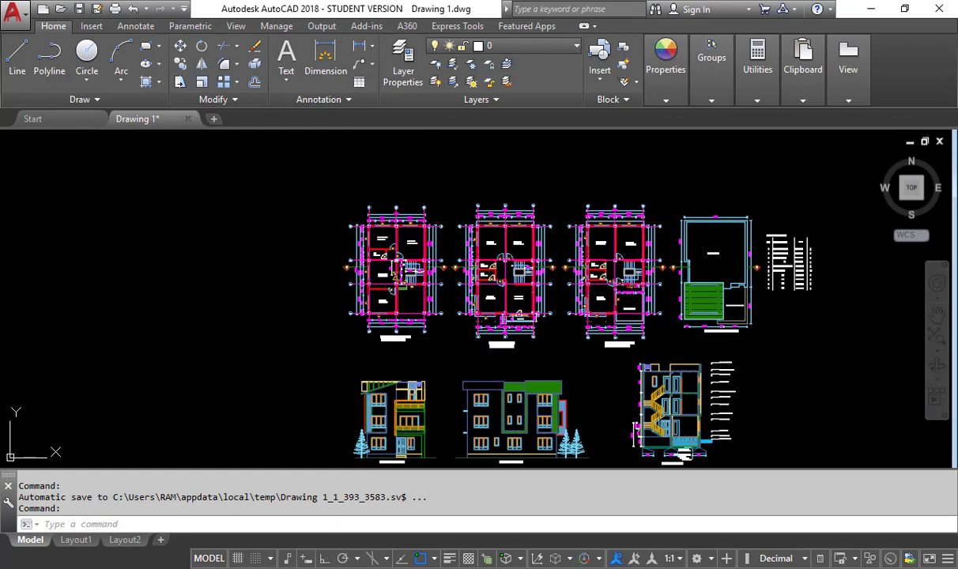
scroll(479, 322, up, 2)
scroll(601, 431, up, 5)
scroll(530, 383, down, 2)
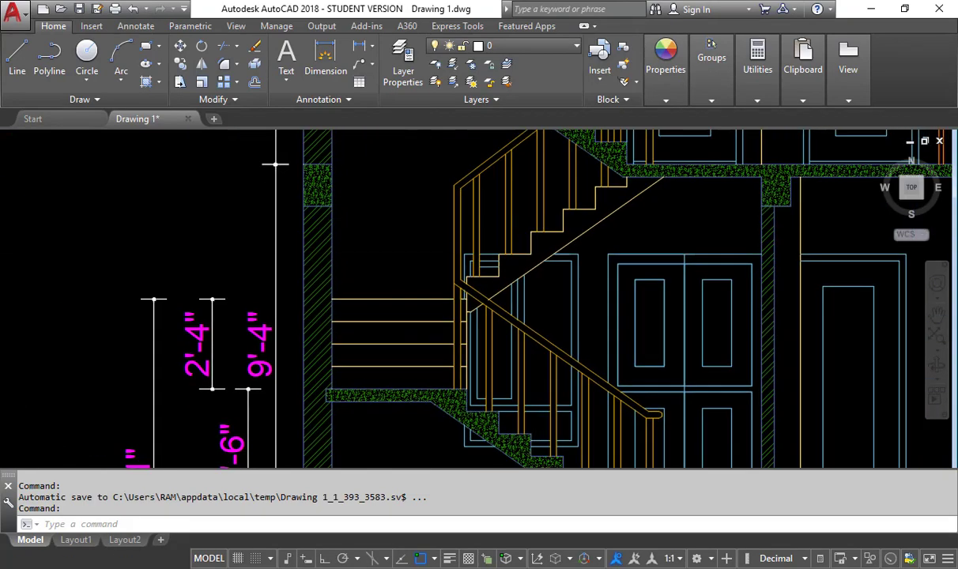
middle_drag(529, 383, 419, 343)
scroll(370, 303, up, 4)
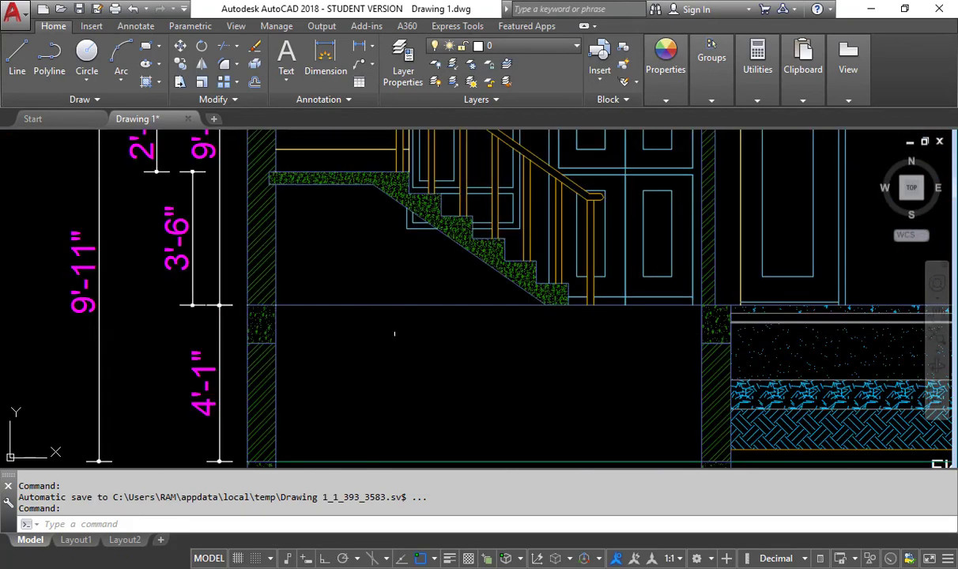
scroll(370, 302, down, 3)
scroll(268, 297, up, 3)
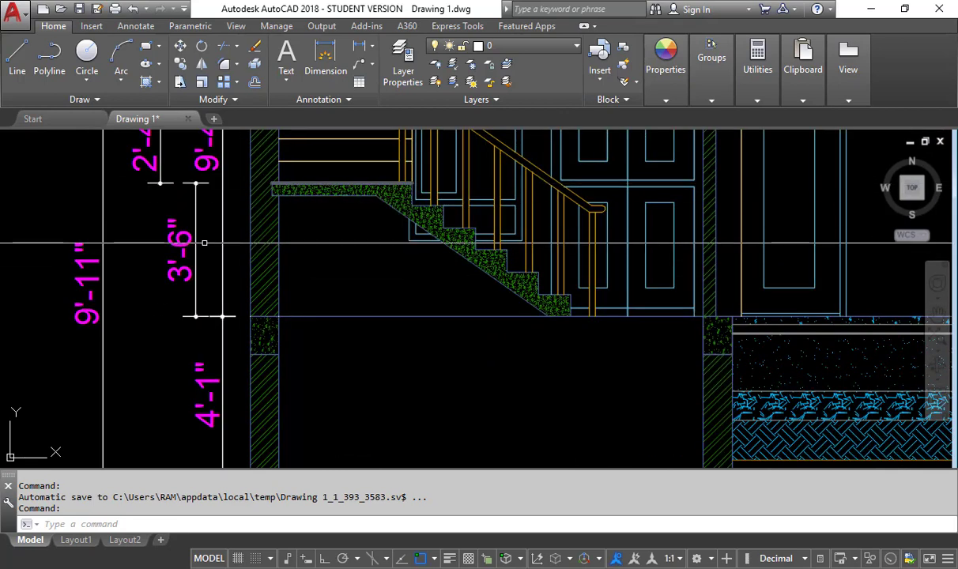
middle_drag(203, 244, 230, 353)
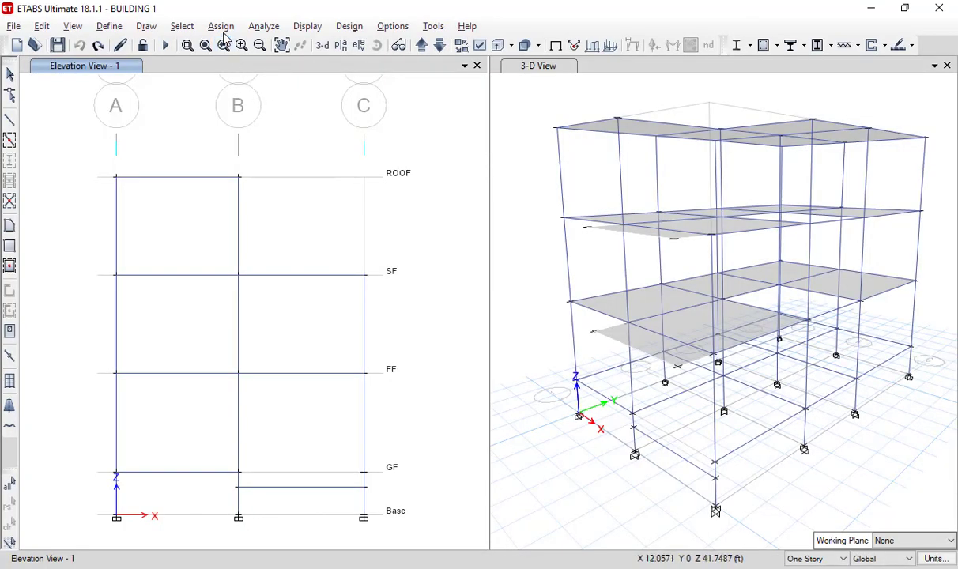
- Display elevation 1 of BUILDING 1 and bring up the Draw menu
click(149, 28)
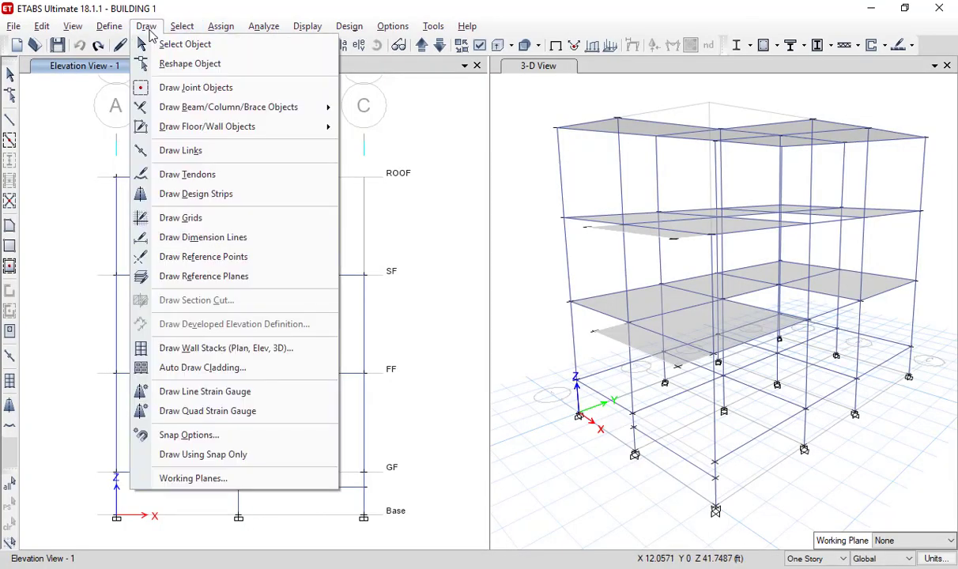
click(378, 126)
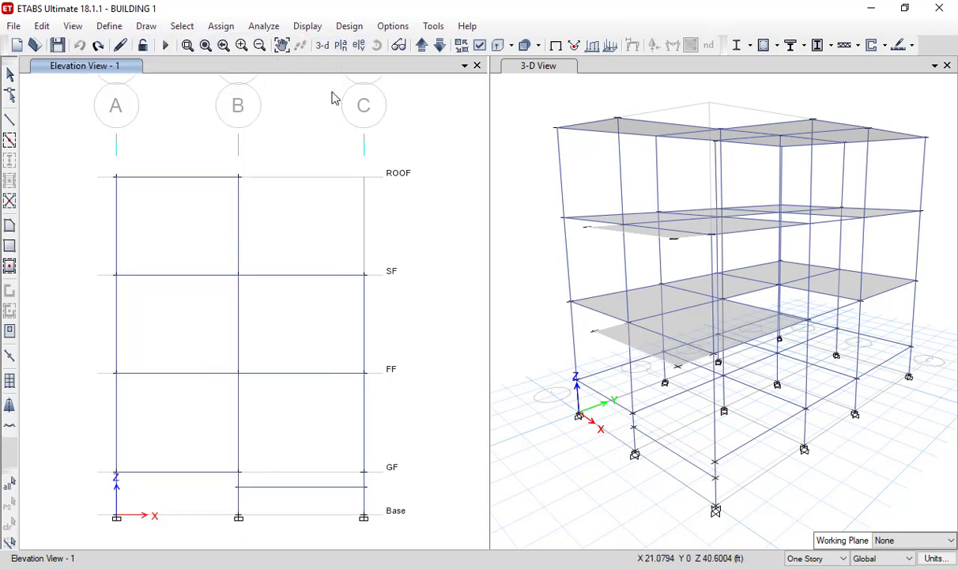
click(358, 45)
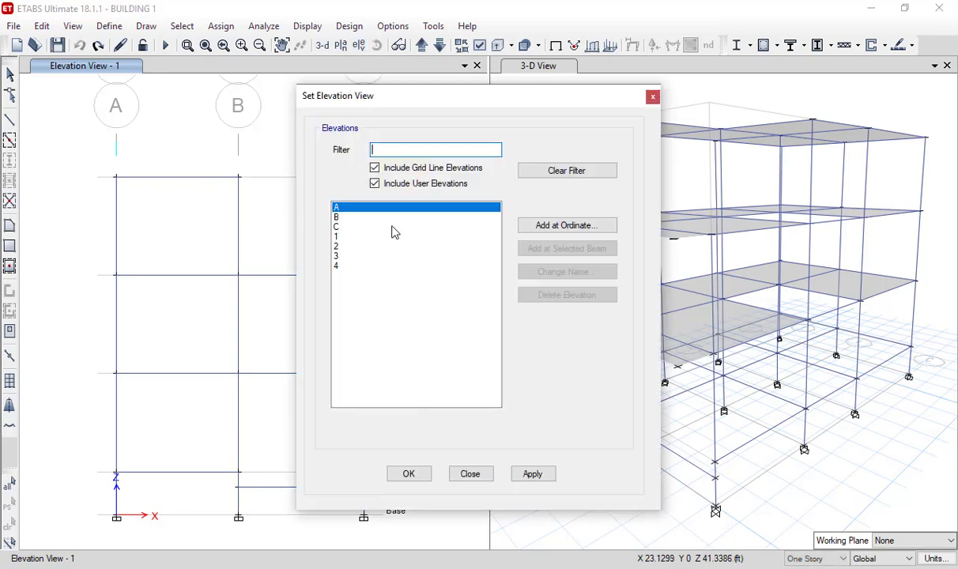
click(353, 237)
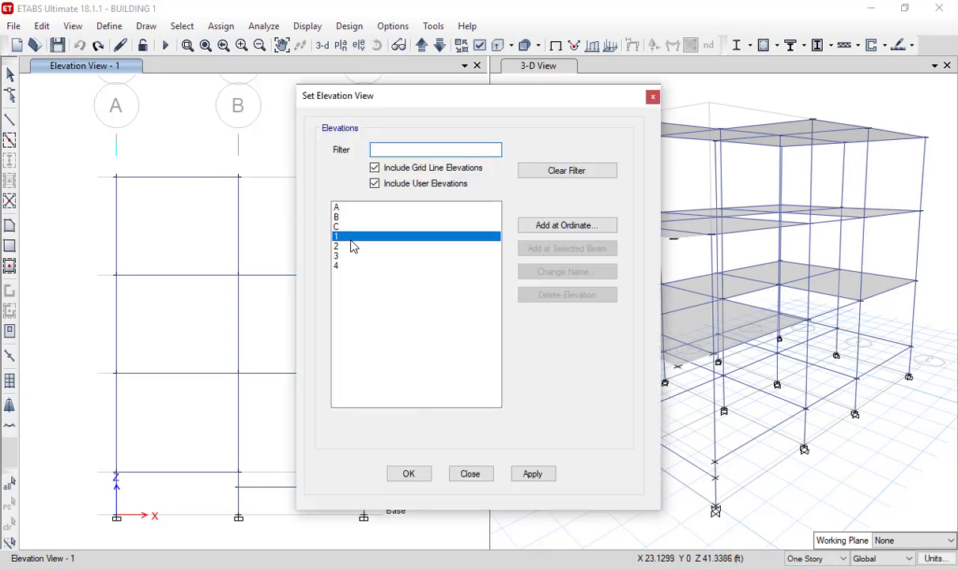
click(421, 474)
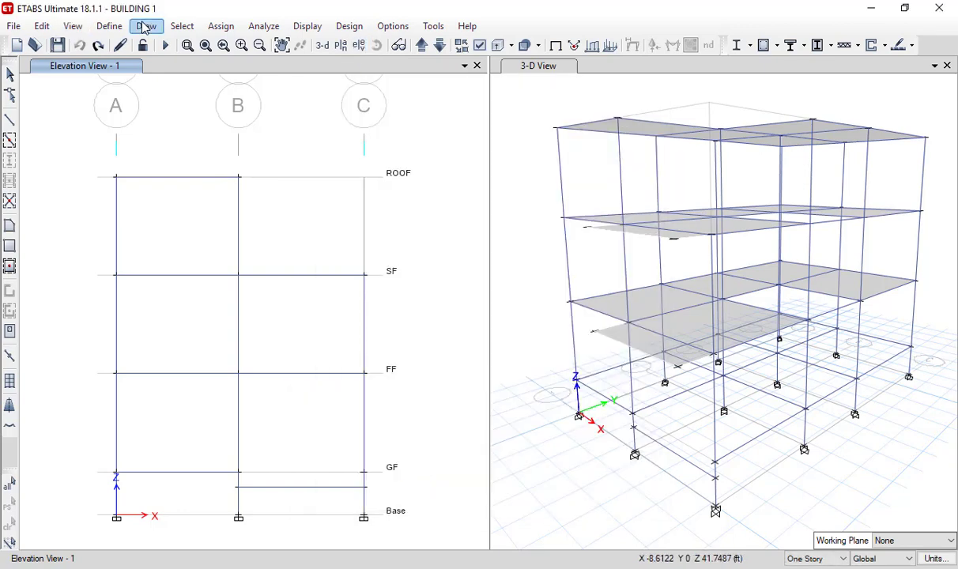
click(145, 28)
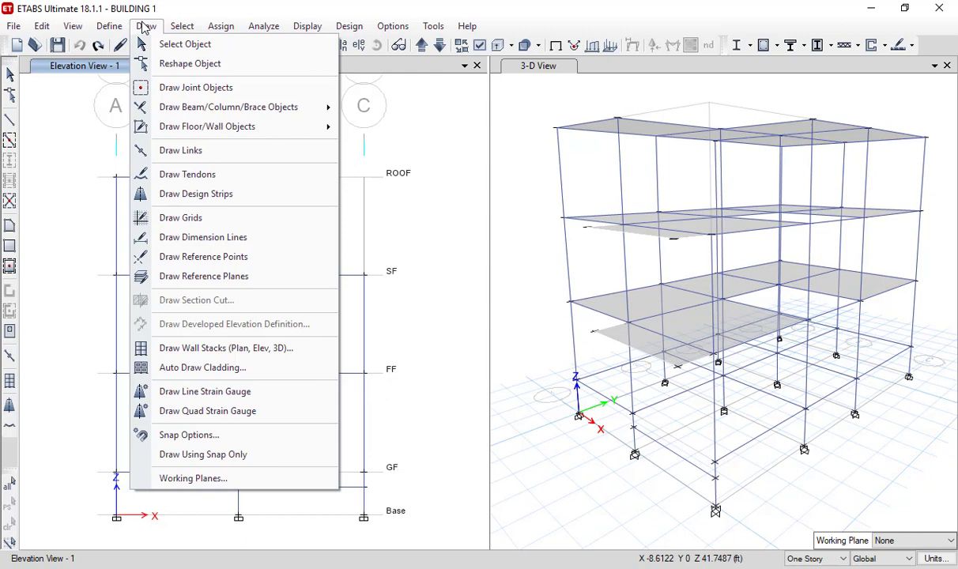
- Add a reference plane 42 in above GF at grid point B1, creating RefPl 1
click(212, 278)
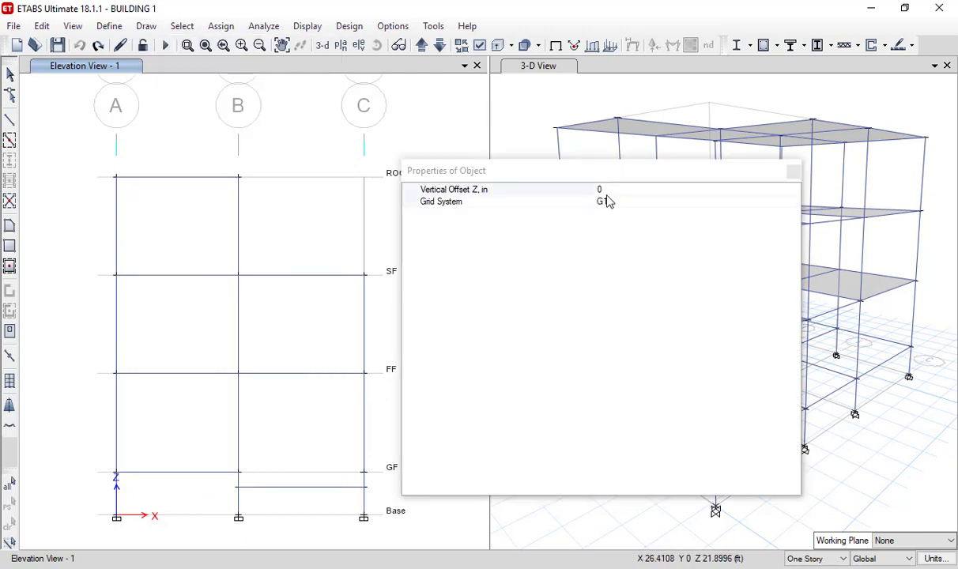
click(608, 201)
click(614, 191)
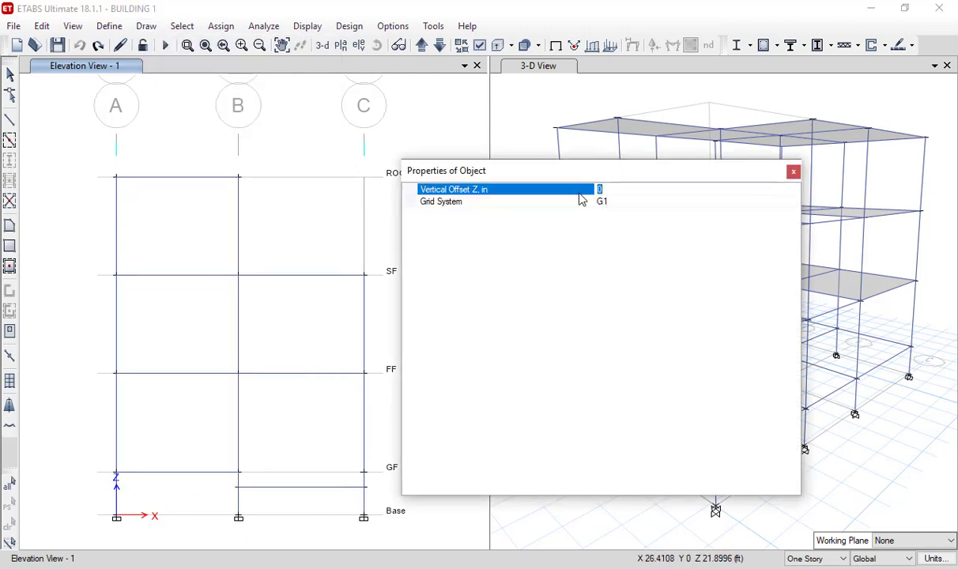
text(42)
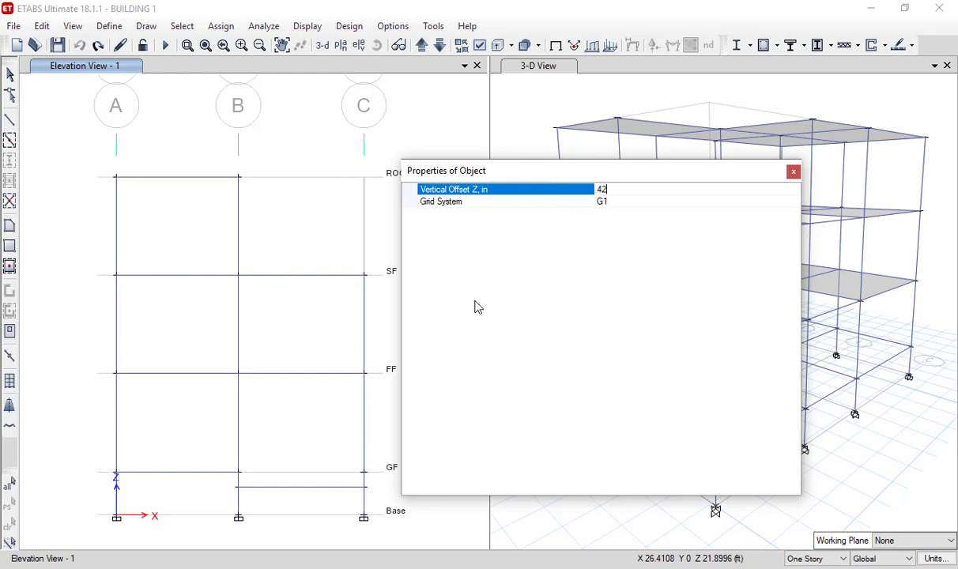
click(242, 479)
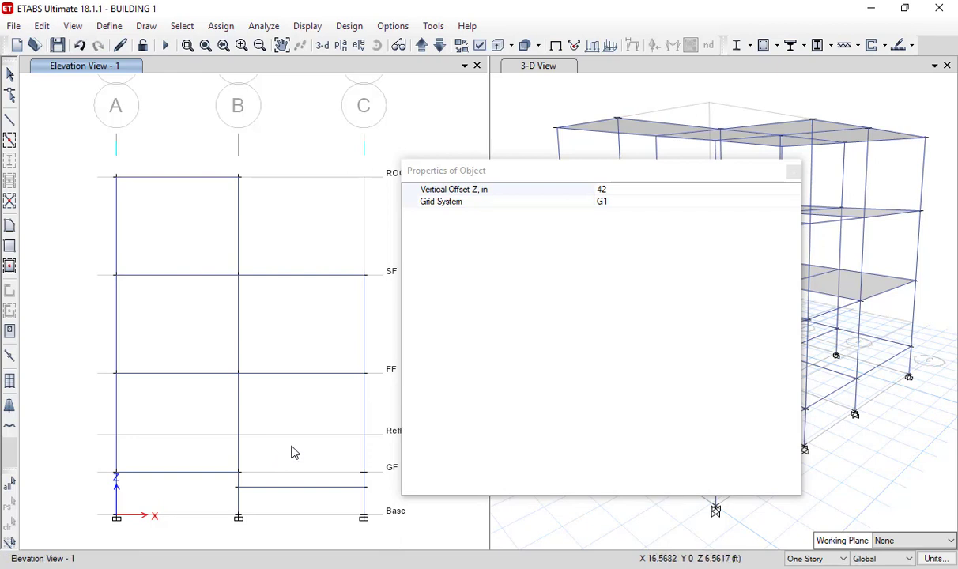
- Add a second reference plane 28 in above RefPl 1, creating RefPl 2, and close the panel
click(620, 199)
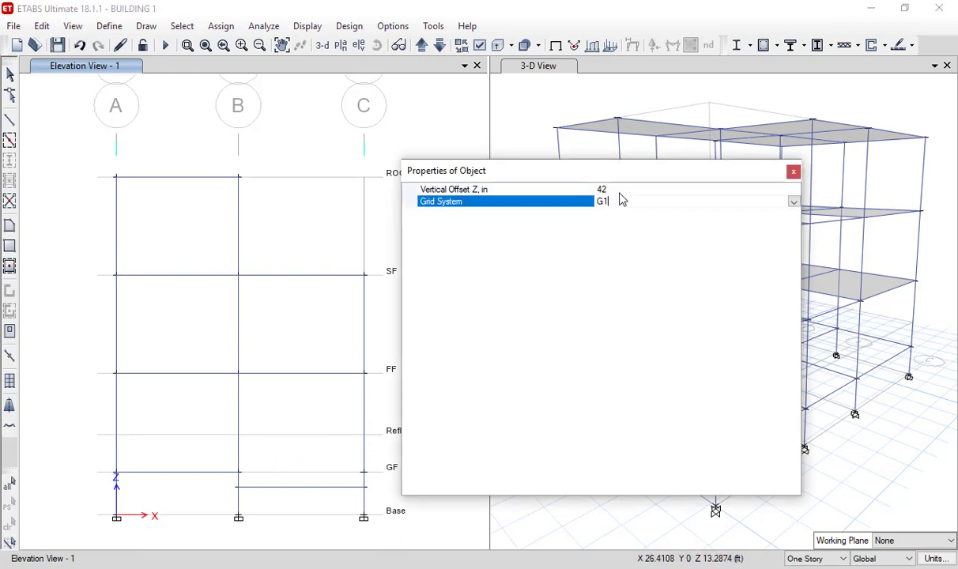
click(582, 193)
drag(616, 193, 585, 191)
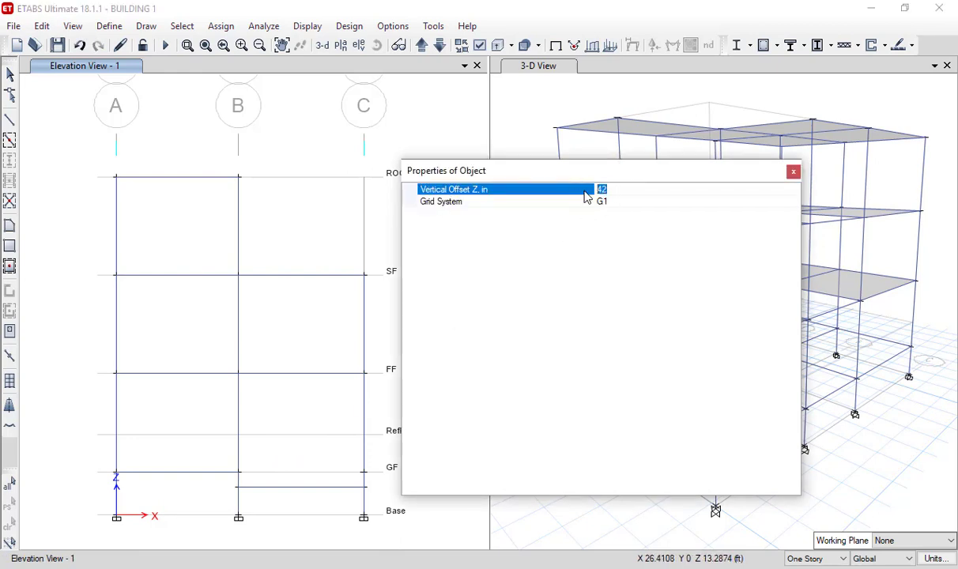
text(28)
click(241, 441)
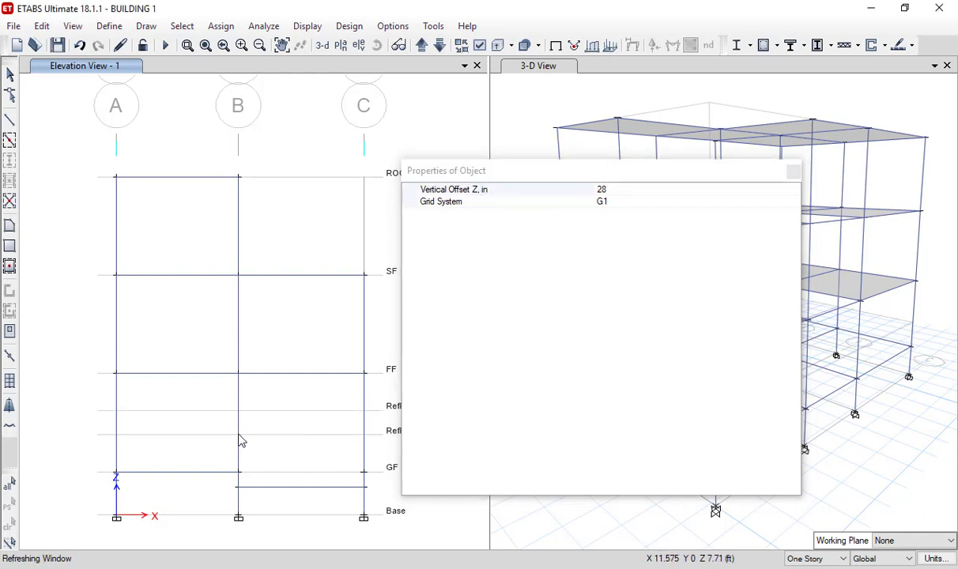
click(792, 172)
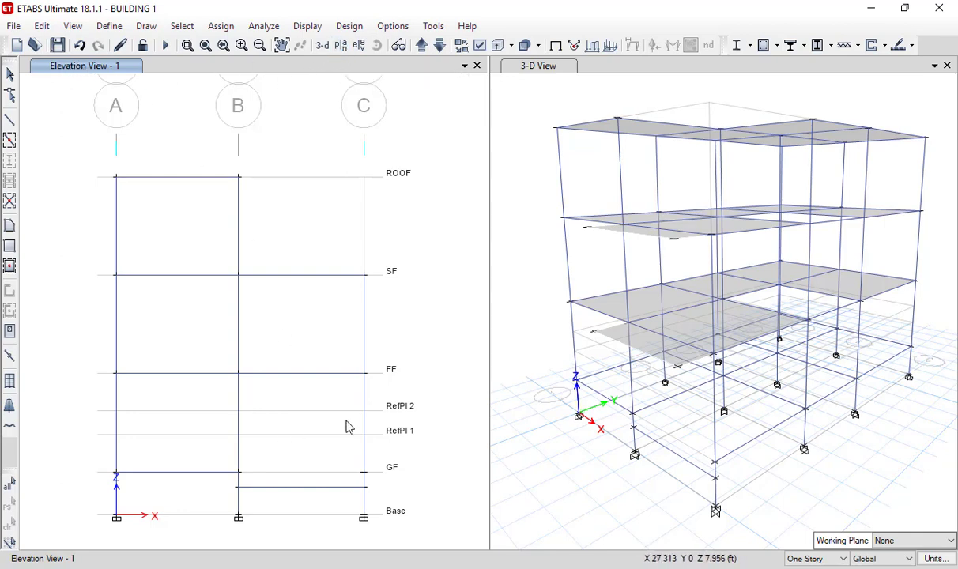
- Switch the left ETABS window to the GF story plan view
click(343, 46)
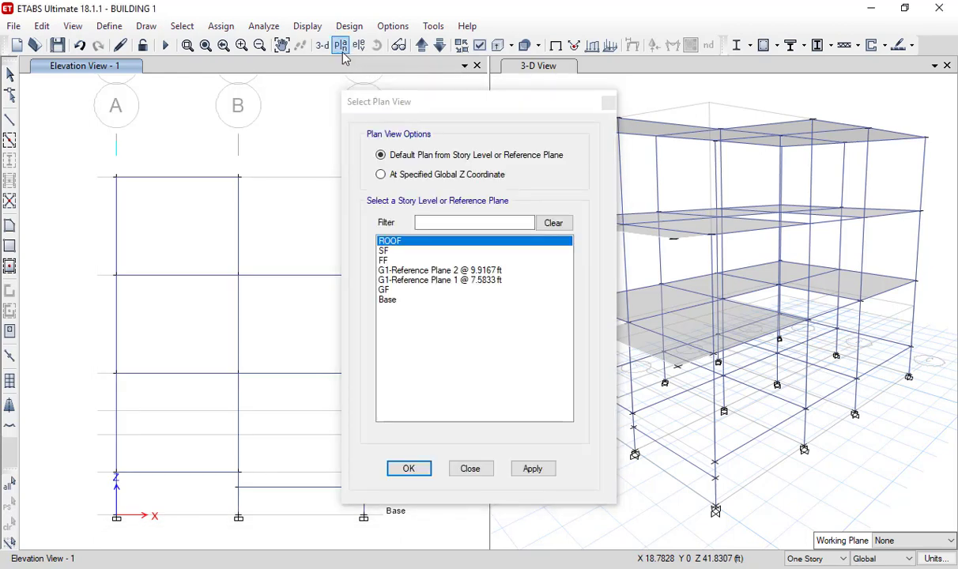
click(399, 290)
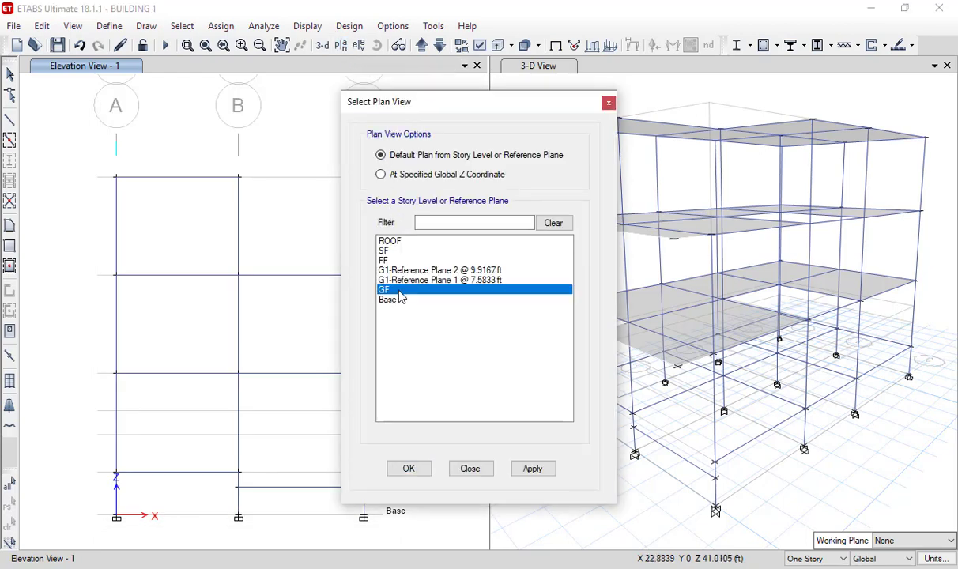
click(408, 471)
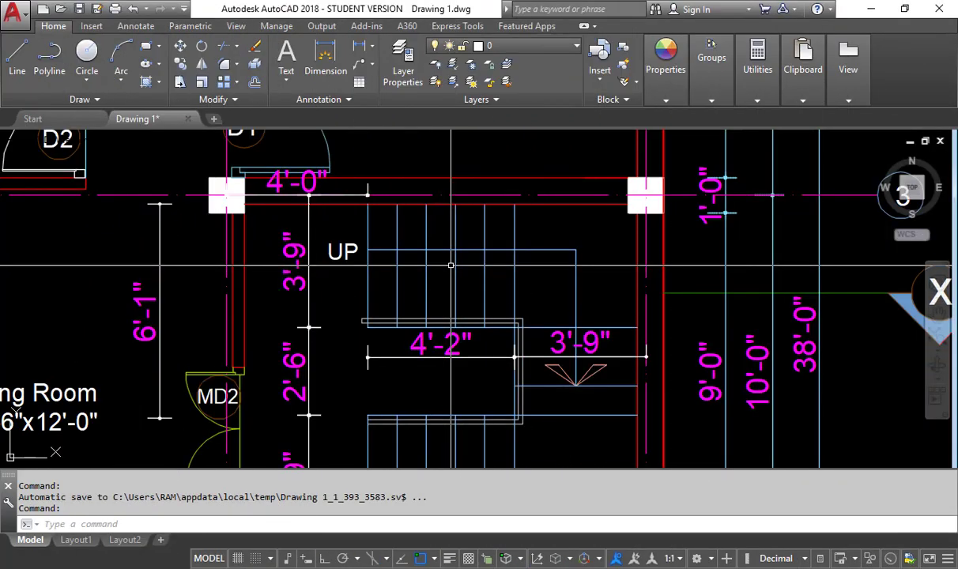
- Zoom and pan over the AutoCAD stair plan between grids 2 and 3 to read 4'-2", 3'-9" and 2'-6"
scroll(451, 265, down, 4)
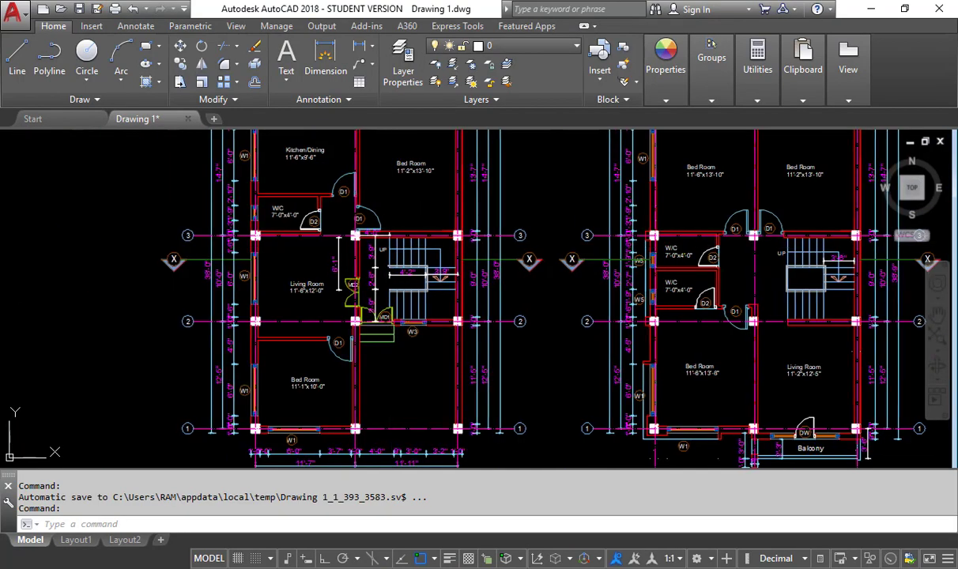
scroll(322, 236, down, 2)
middle_click(322, 236)
middle_click(322, 236)
scroll(322, 237, up, 10)
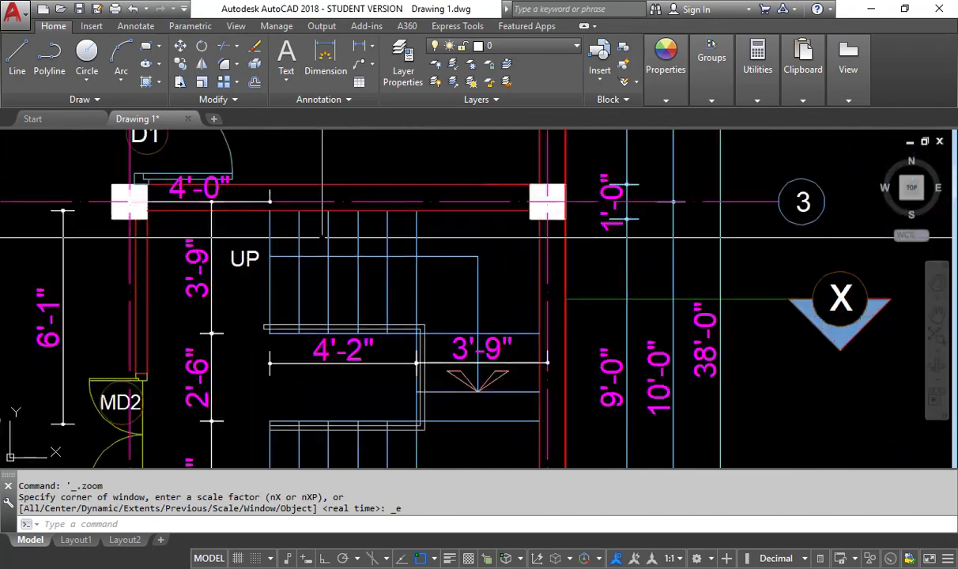
middle_drag(201, 234, 248, 242)
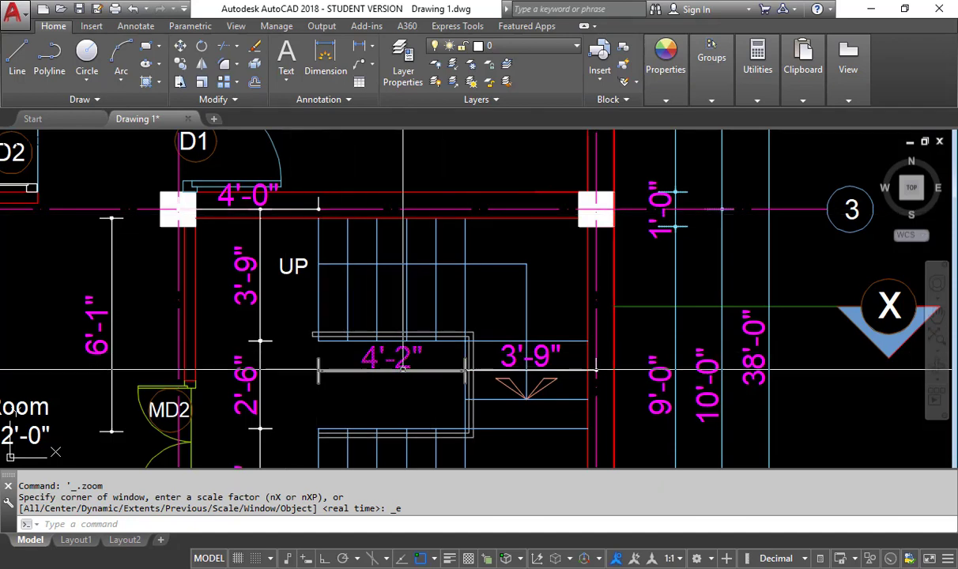
mouse_move(403, 368)
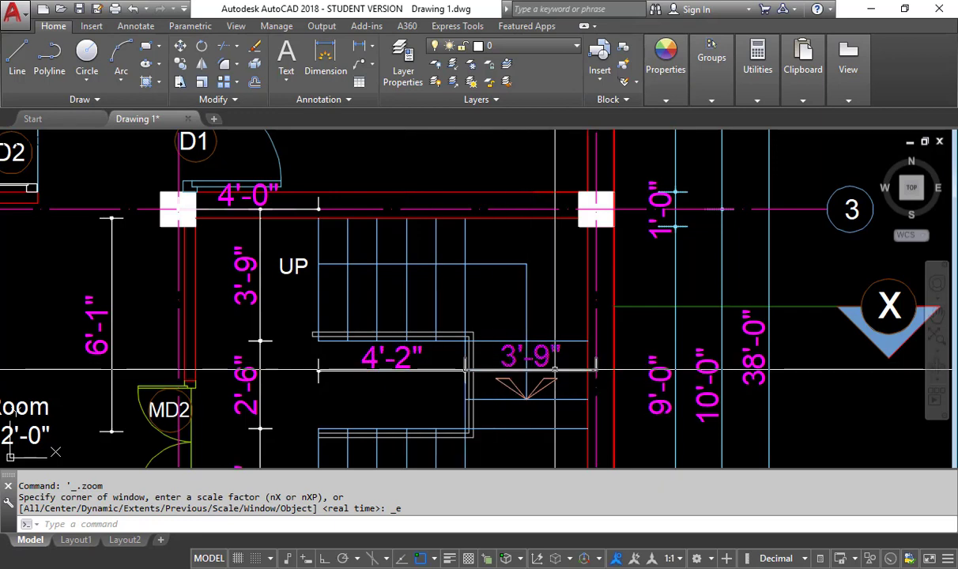
mouse_move(556, 368)
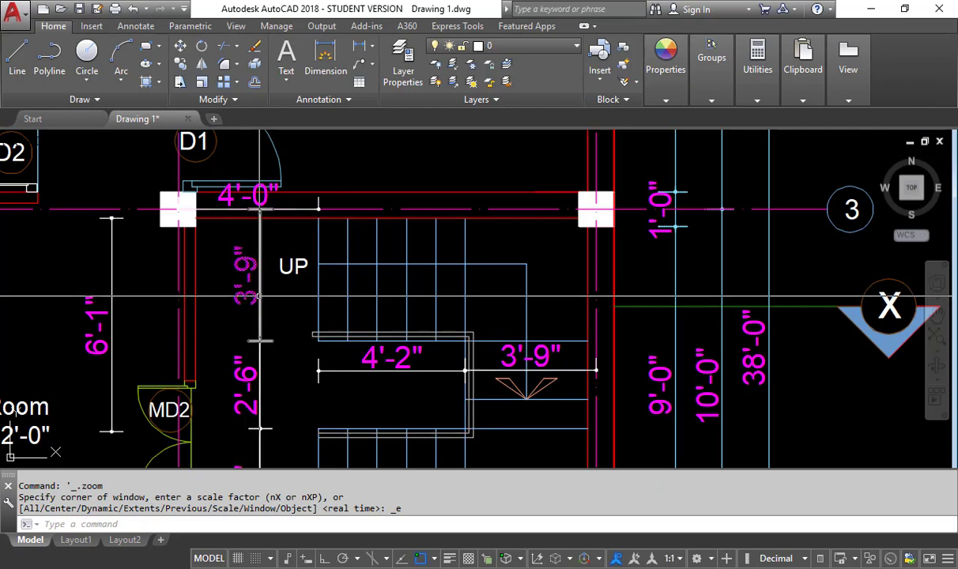
middle_drag(273, 311, 282, 267)
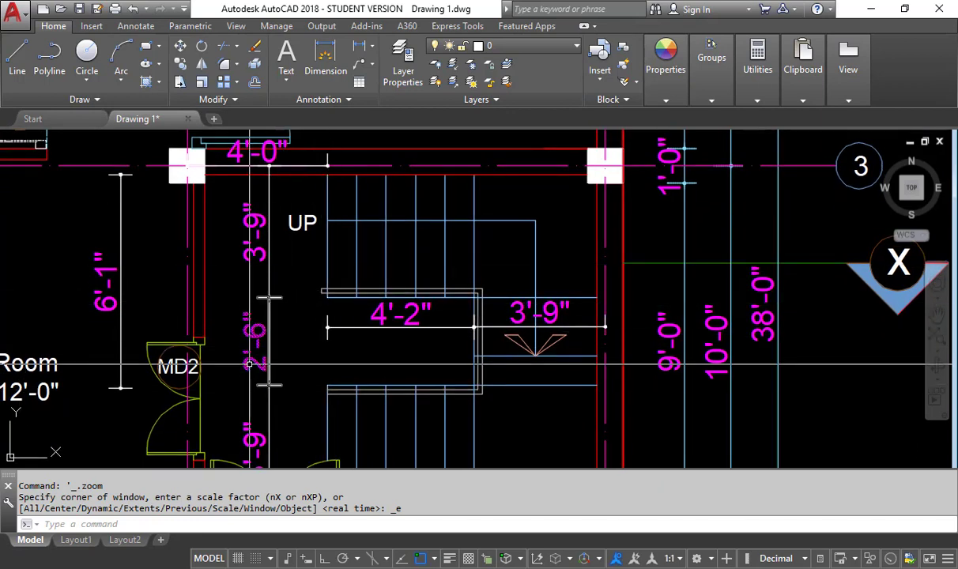
middle_drag(249, 363, 243, 257)
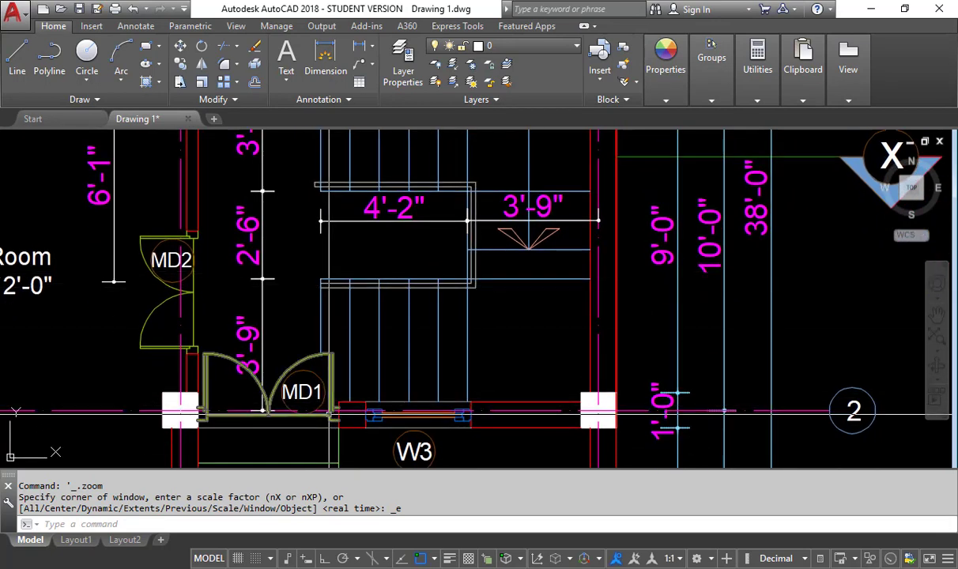
middle_drag(332, 286, 332, 331)
scroll(331, 330, down, 2)
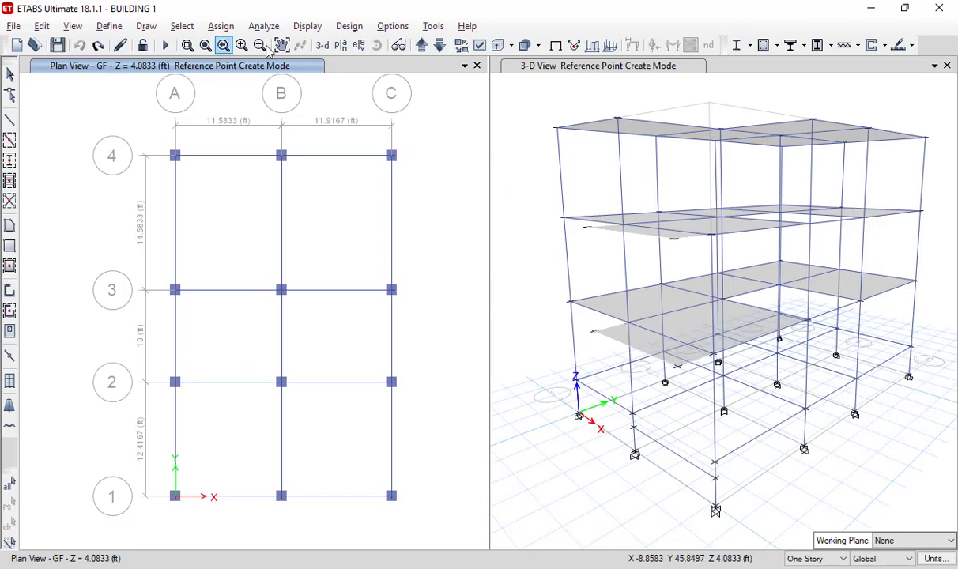
- Re-select the GF plan view and exit Reference Point Create Mode
click(341, 46)
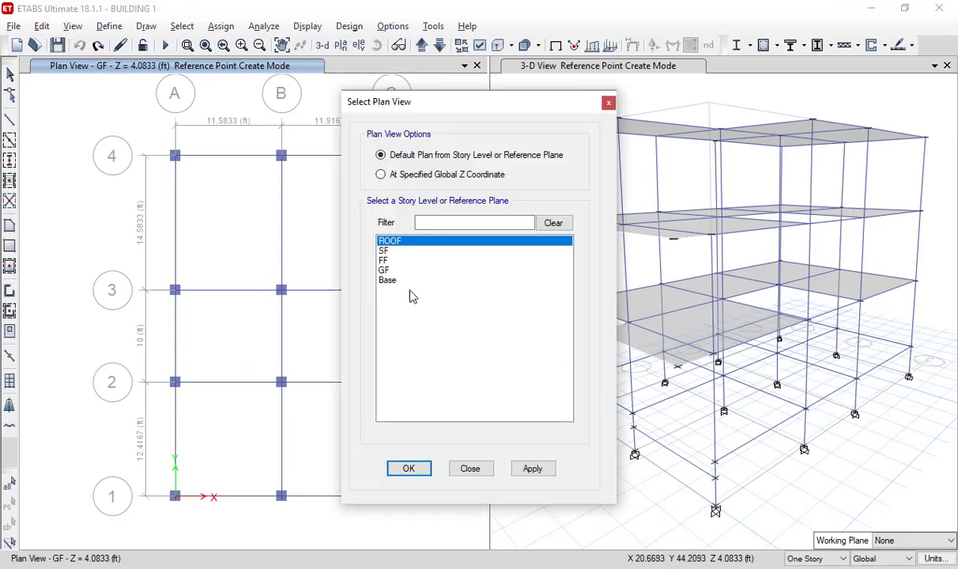
click(400, 271)
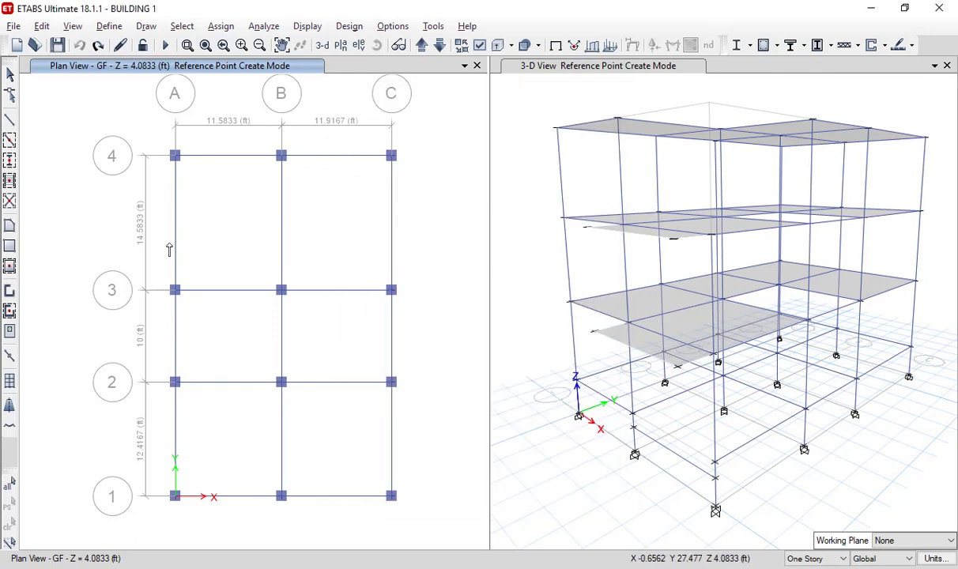
key(Escape)
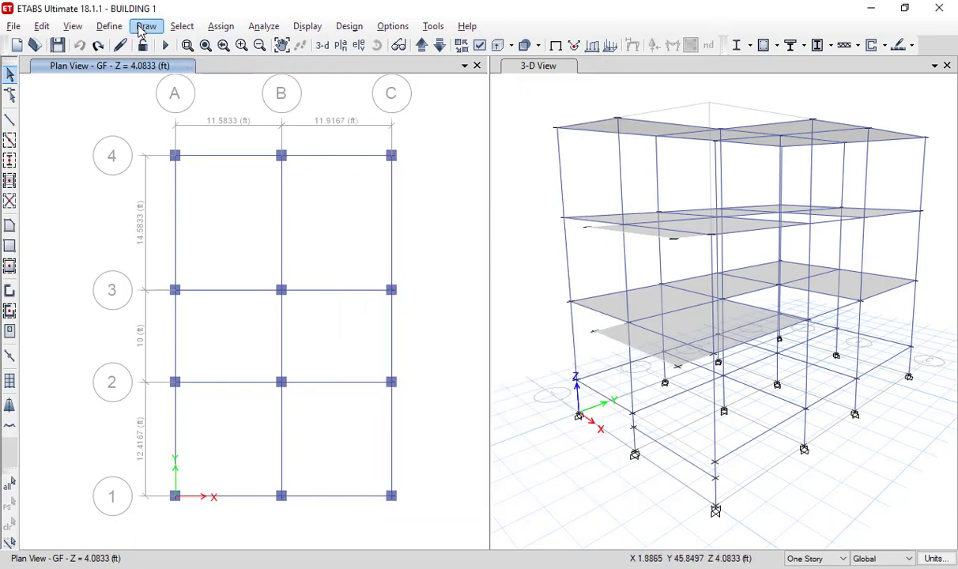
- Place a reference point on grid line 3, 48 in right of grid point B3
click(144, 27)
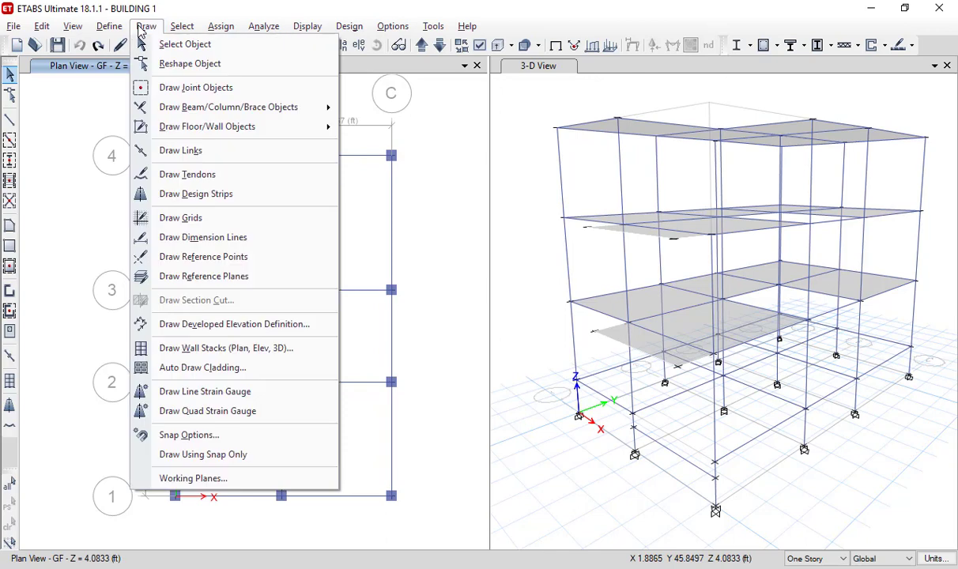
click(190, 263)
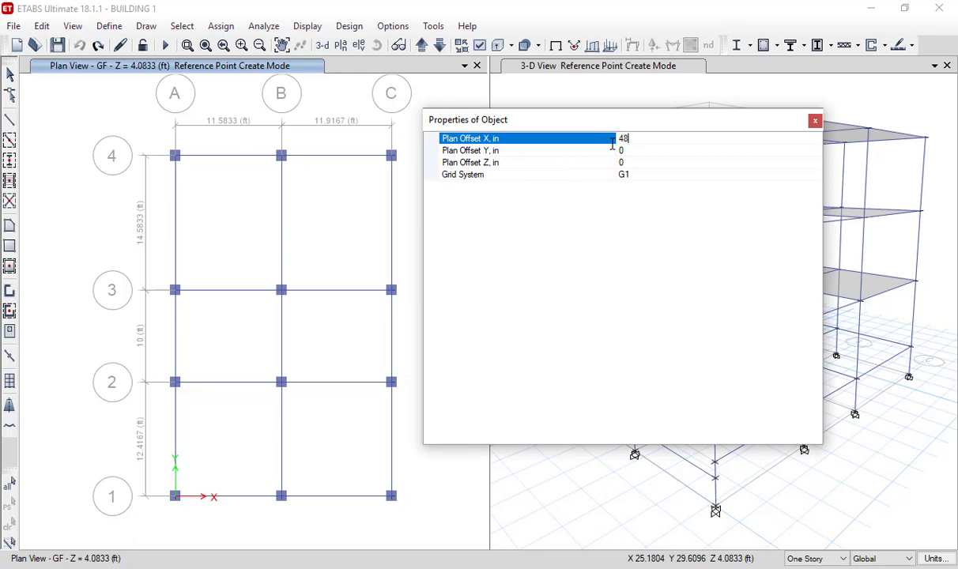
click(282, 291)
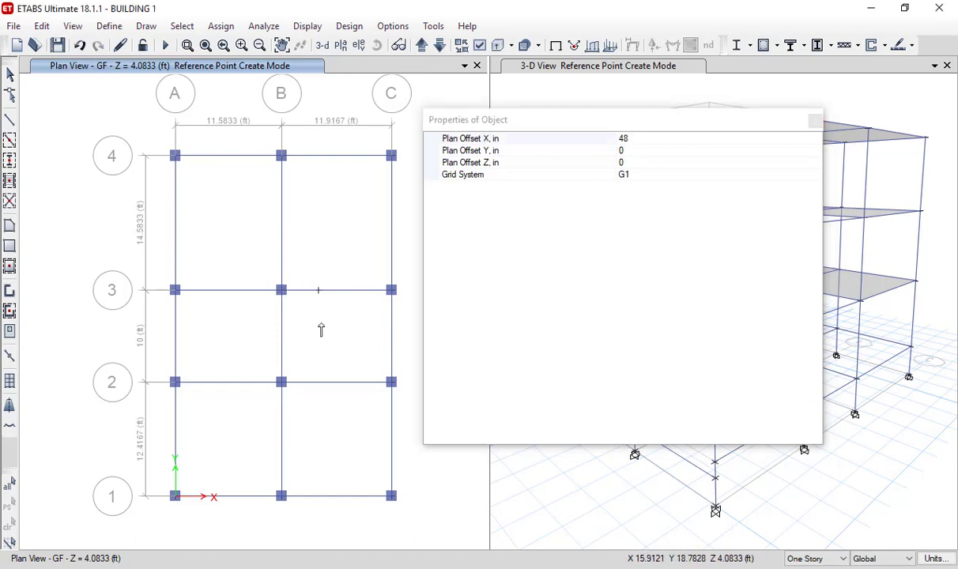
- Add a second point 50 in further along line 3, then reset the X offset to 0
click(642, 141)
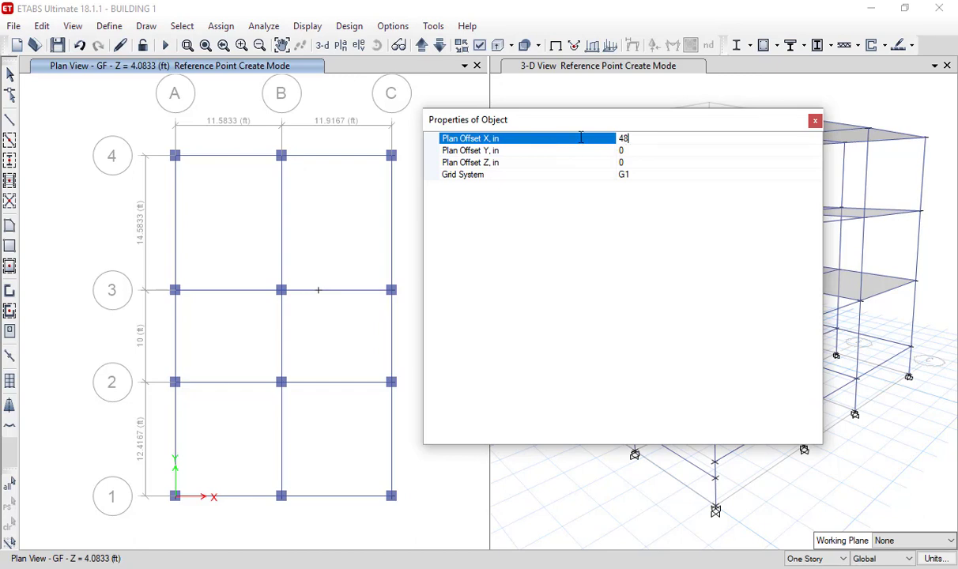
key(shift+Home)
text(5)
click(317, 290)
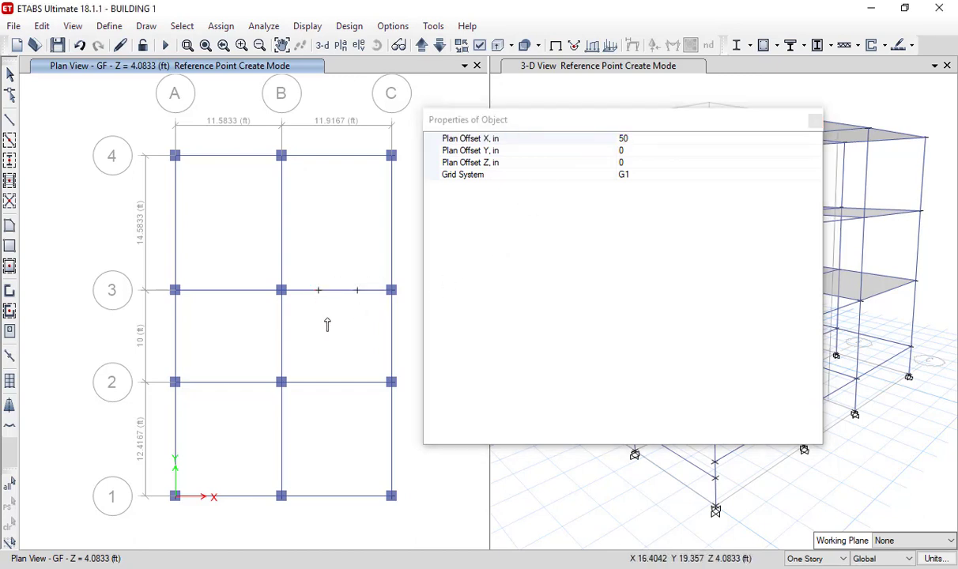
click(647, 141)
double_click(625, 140)
text(0)
click(632, 151)
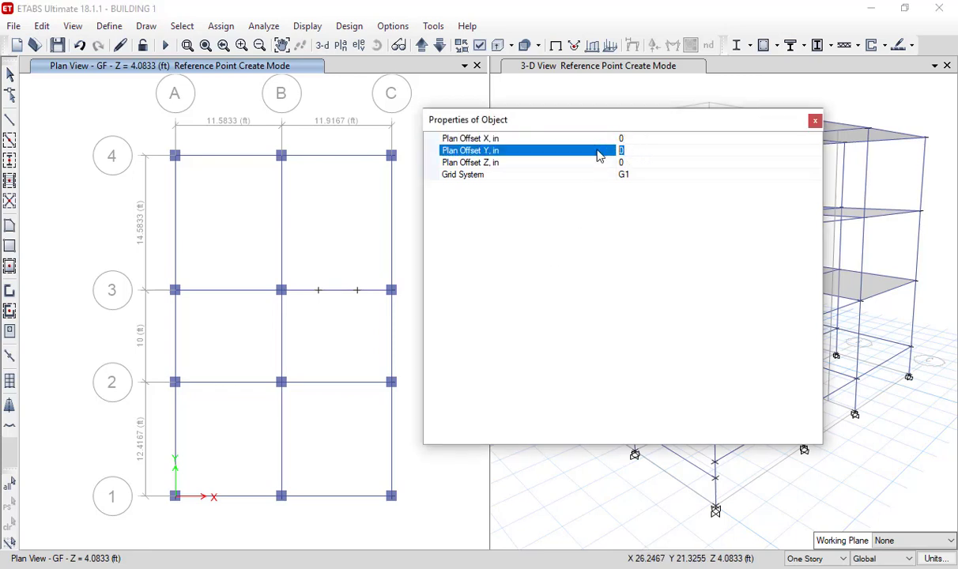
- Place three reference points 45 in below the grid line 3 points, including C3
text(-45)
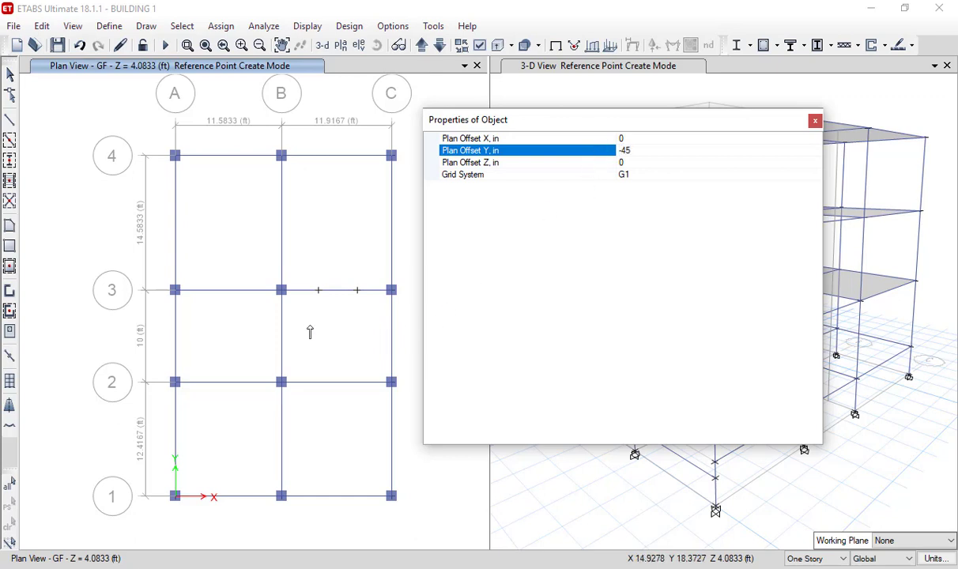
click(320, 291)
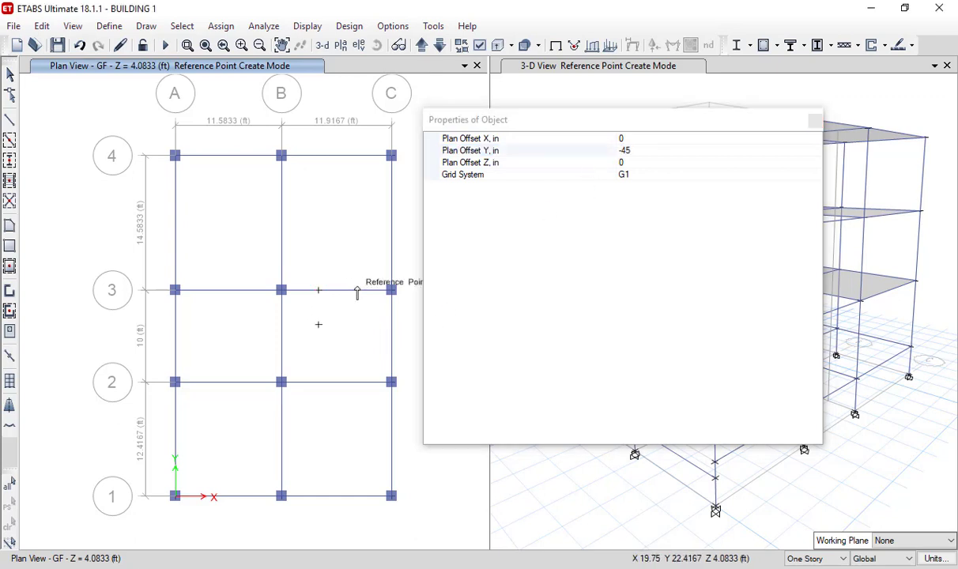
click(358, 290)
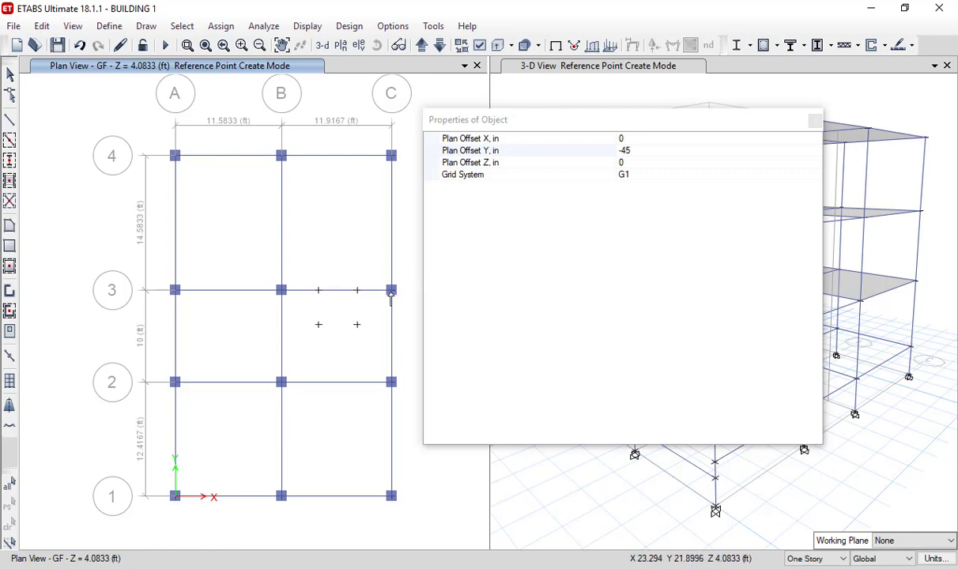
click(391, 290)
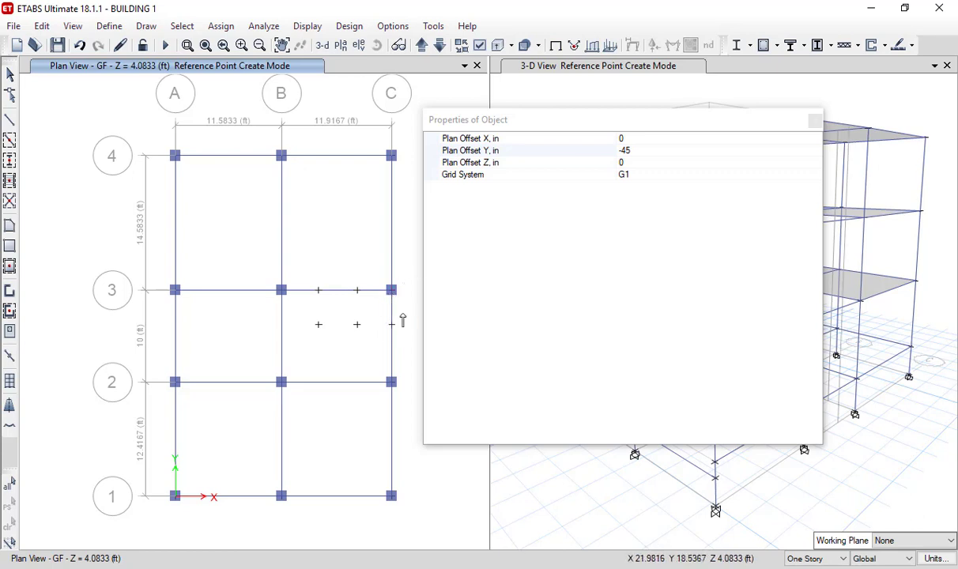
- Add a row of three points 30 in below the previous row
click(653, 155)
click(626, 151)
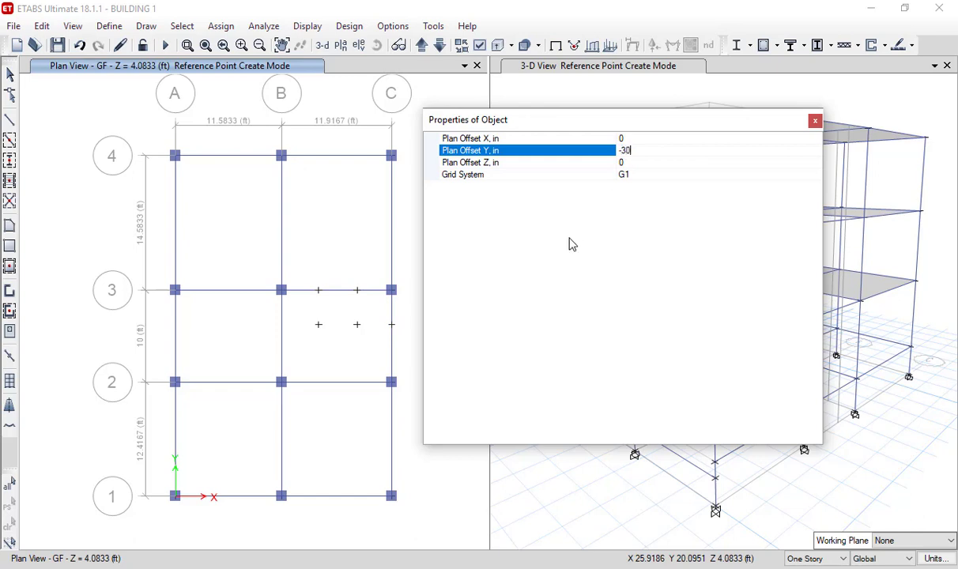
click(318, 325)
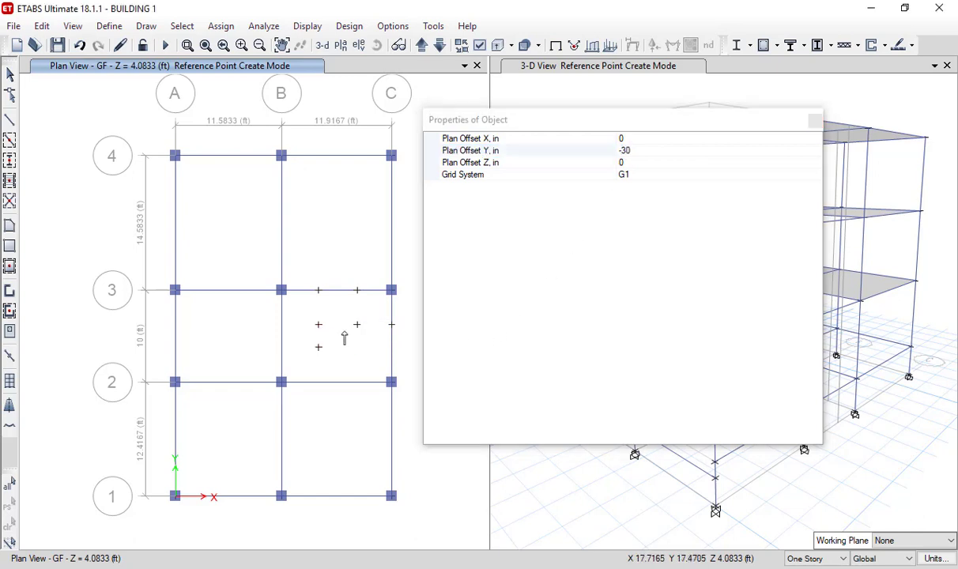
click(357, 325)
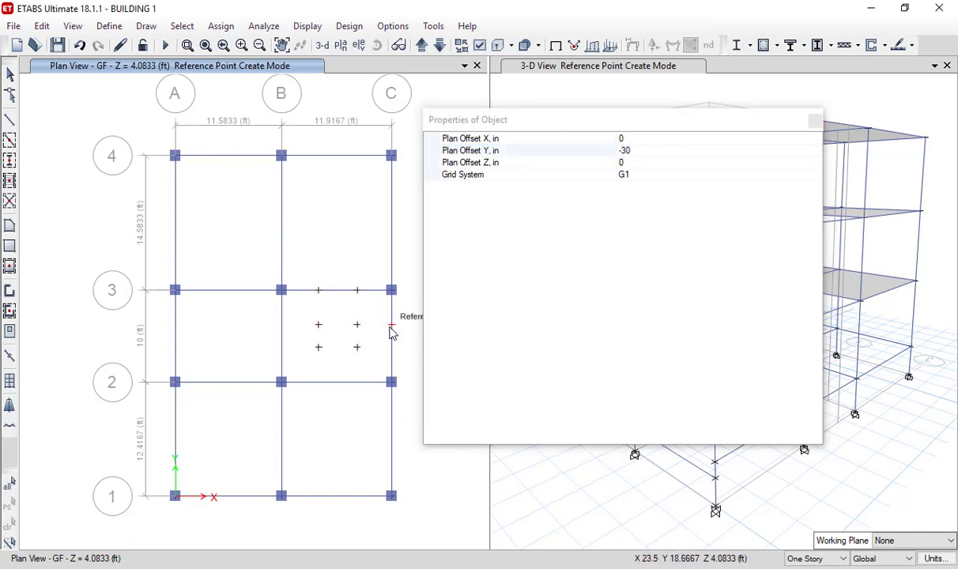
click(390, 331)
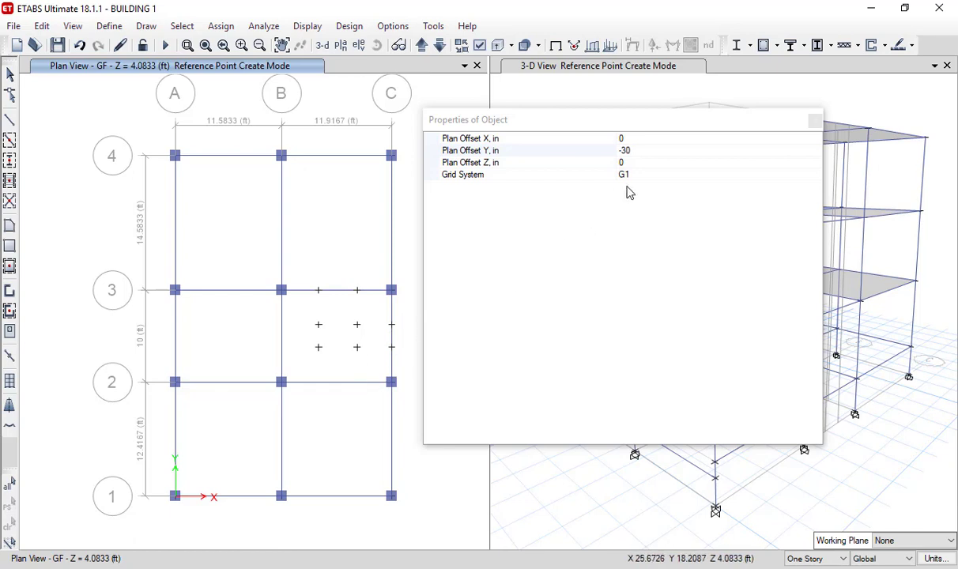
- Add two points 45 in lower, on grid line 2
click(646, 150)
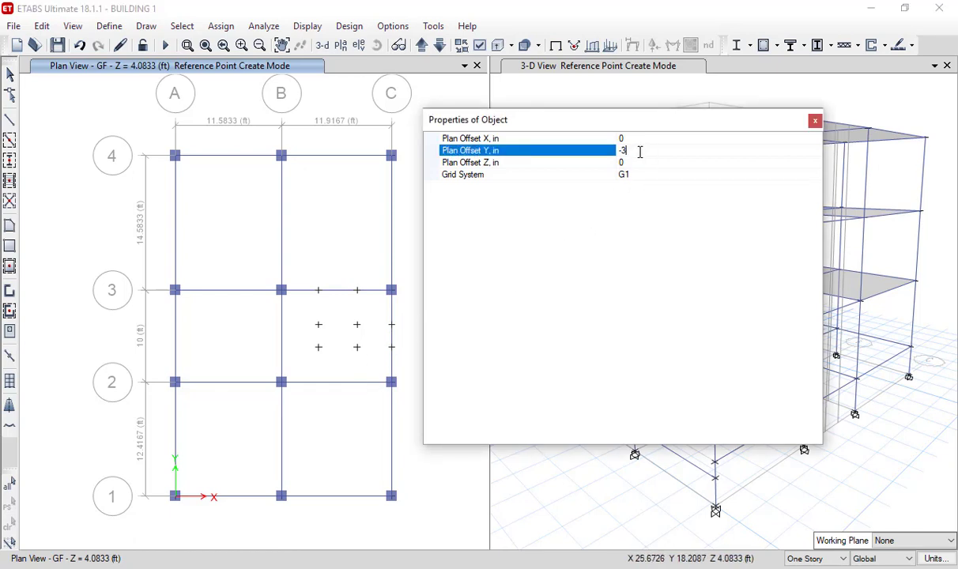
text(45)
click(318, 347)
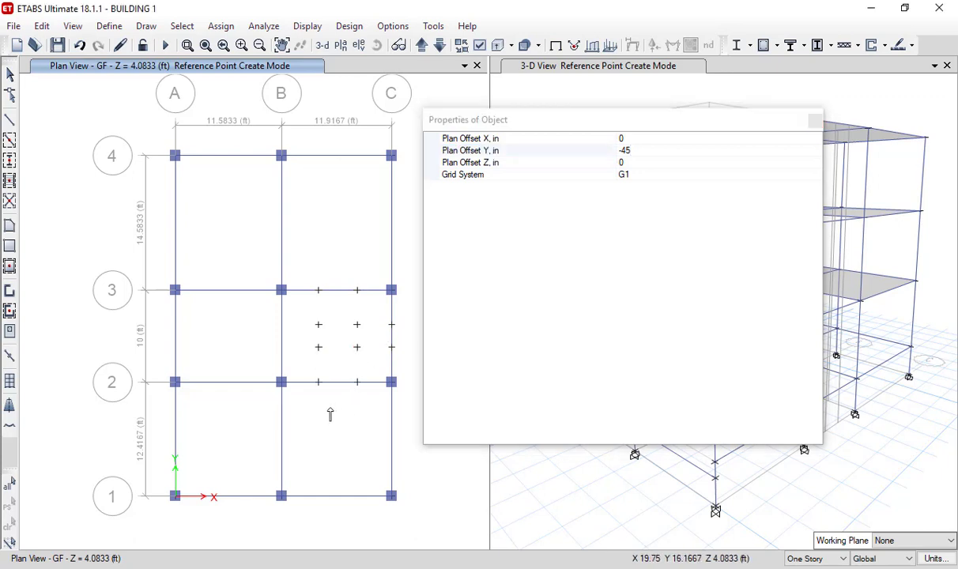
click(350, 348)
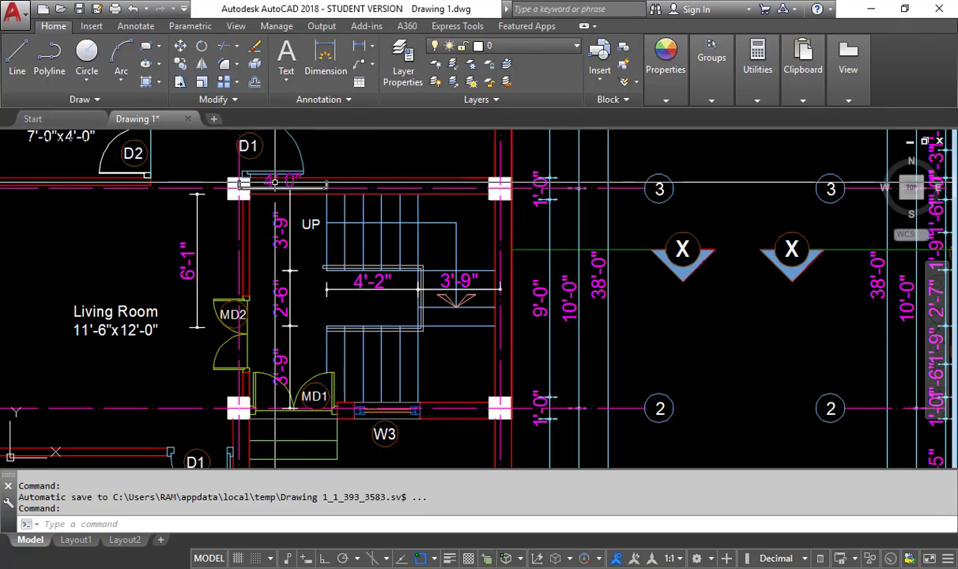
scroll(419, 158, up, 2)
scroll(332, 191, down, 1)
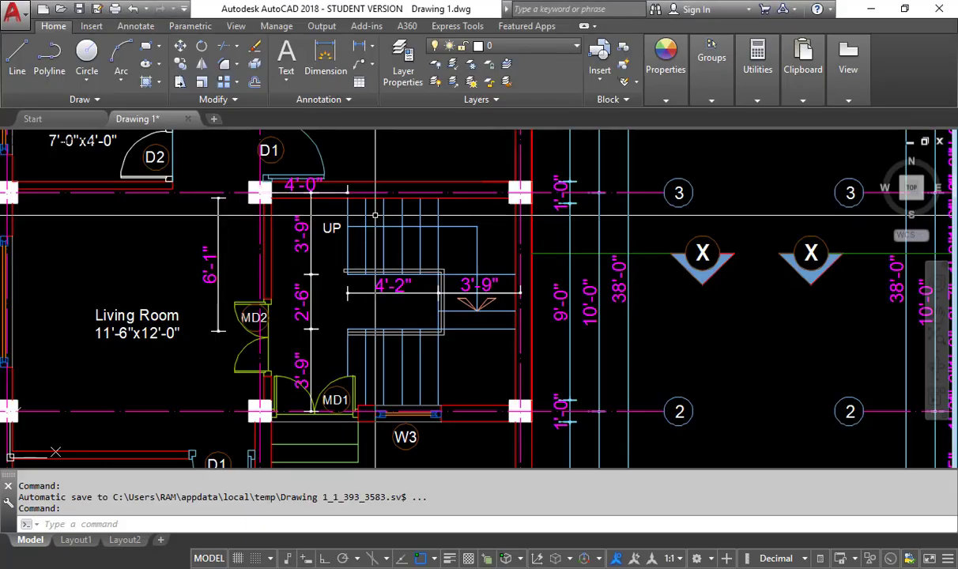
- Compare the AutoCAD staircase drawing with the ETABS reference points, ending on the ETABS GF plan
key(alt+Tab)
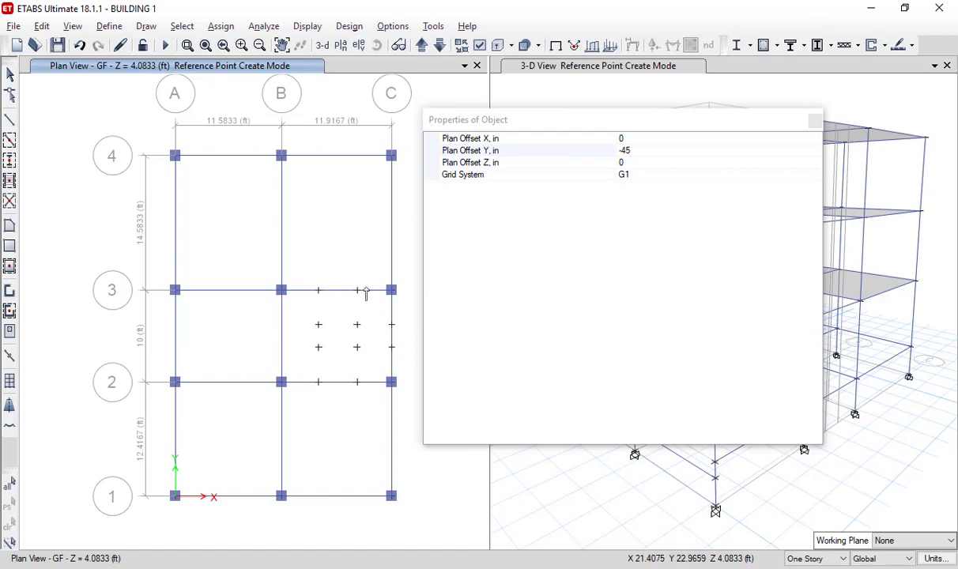
key(alt+Tab)
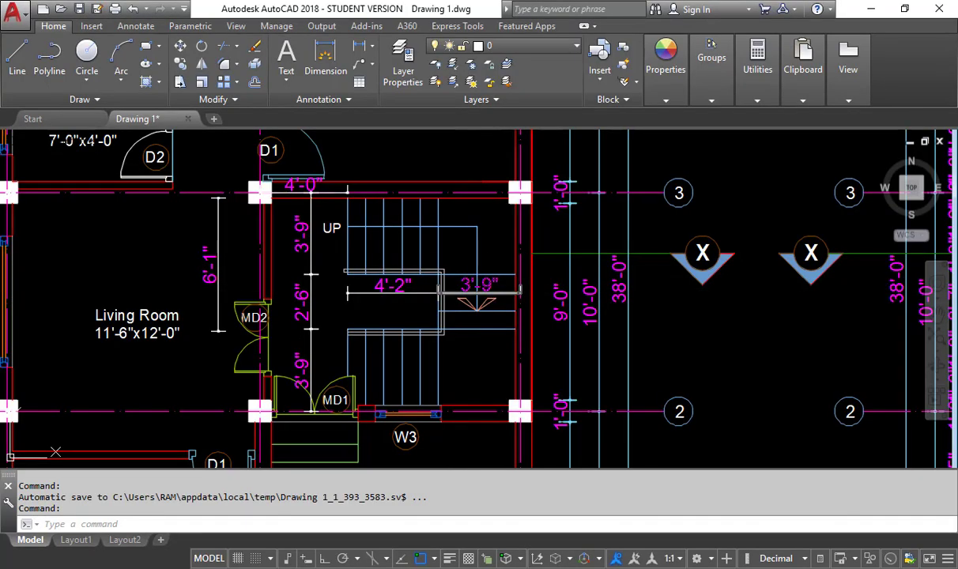
key(alt+Tab)
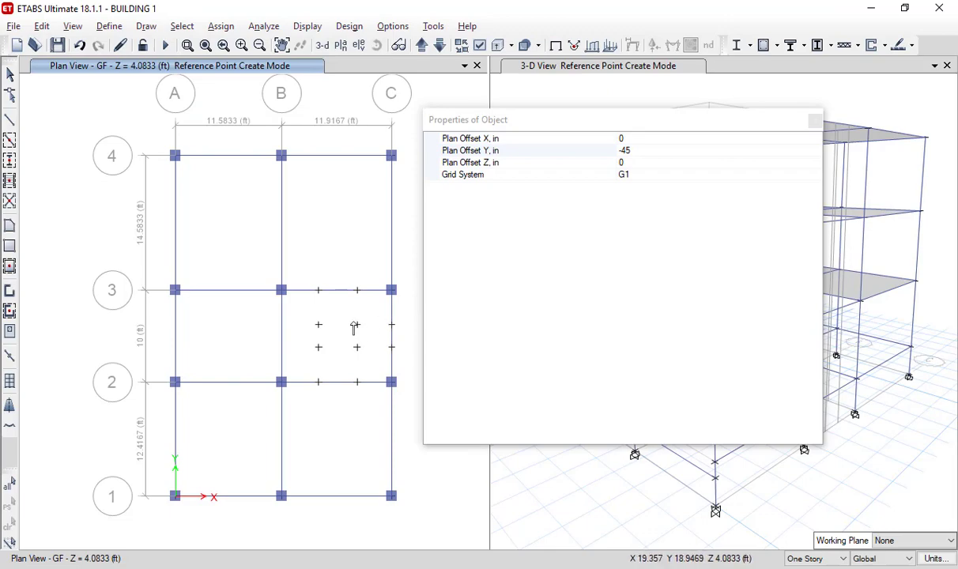
key(alt+Tab)
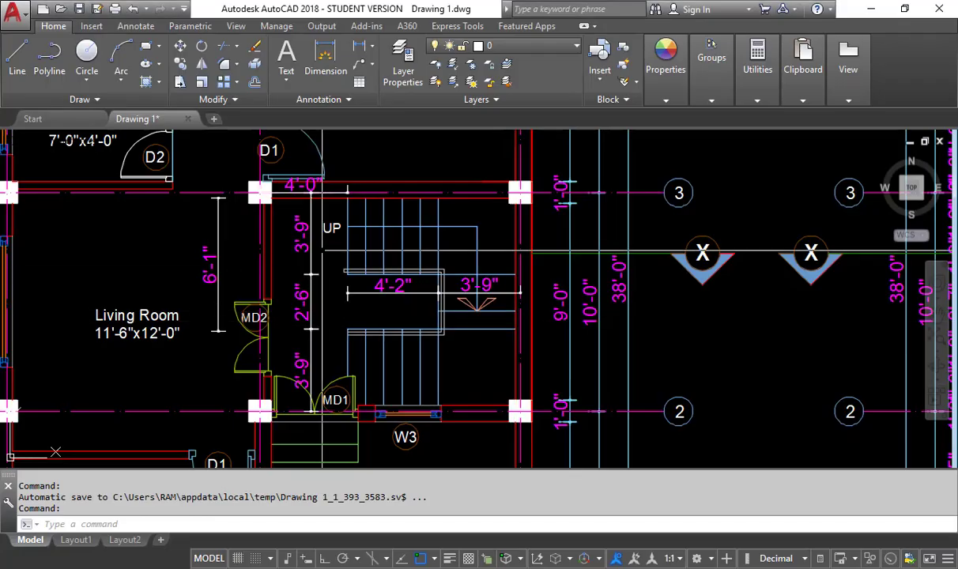
key(alt+Tab)
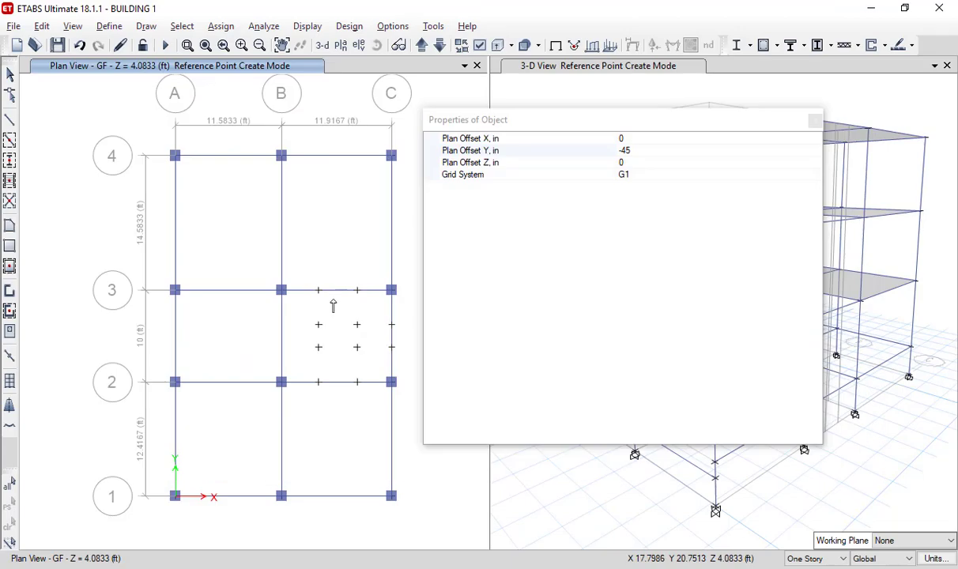
key(alt+Tab)
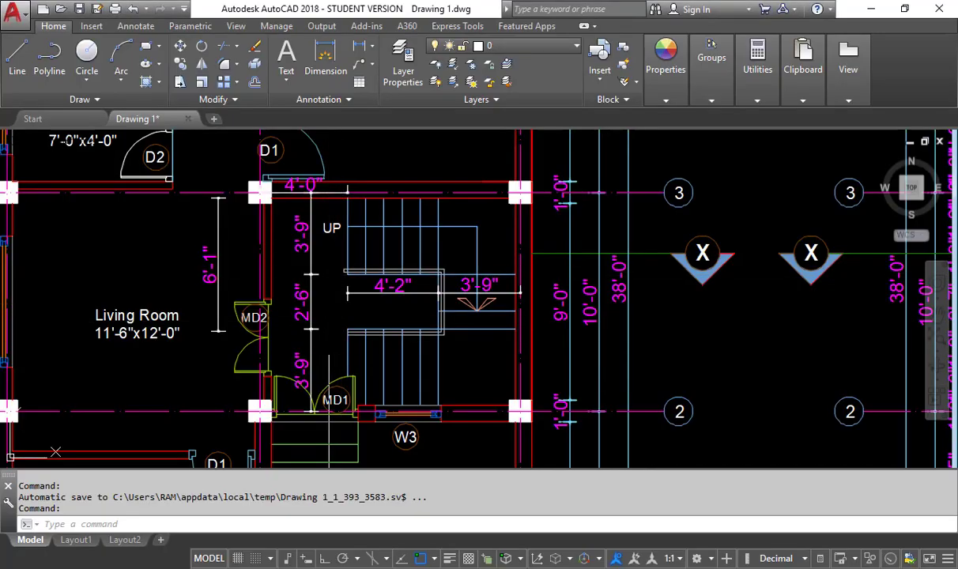
key(alt+Tab)
key(alt+Tab)
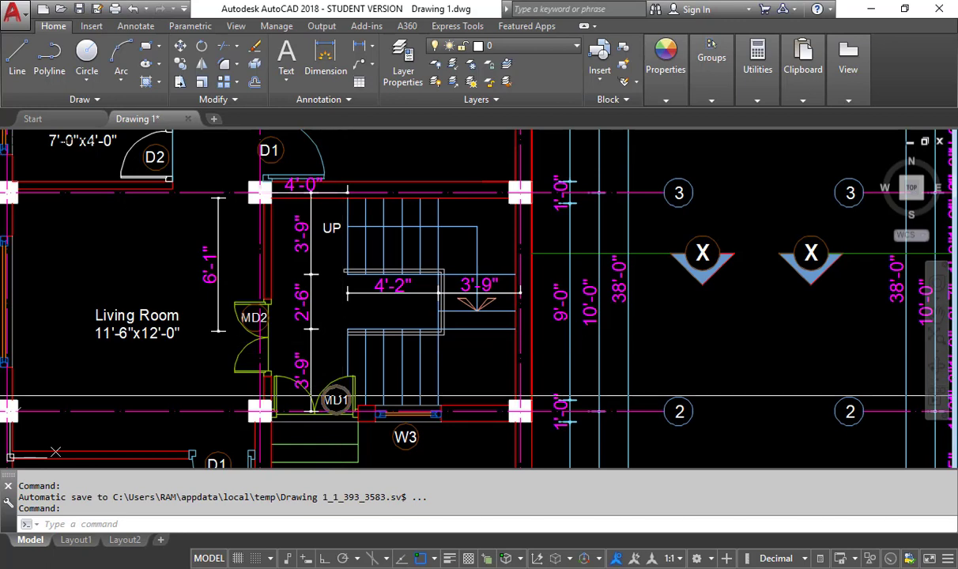
key(alt+Tab)
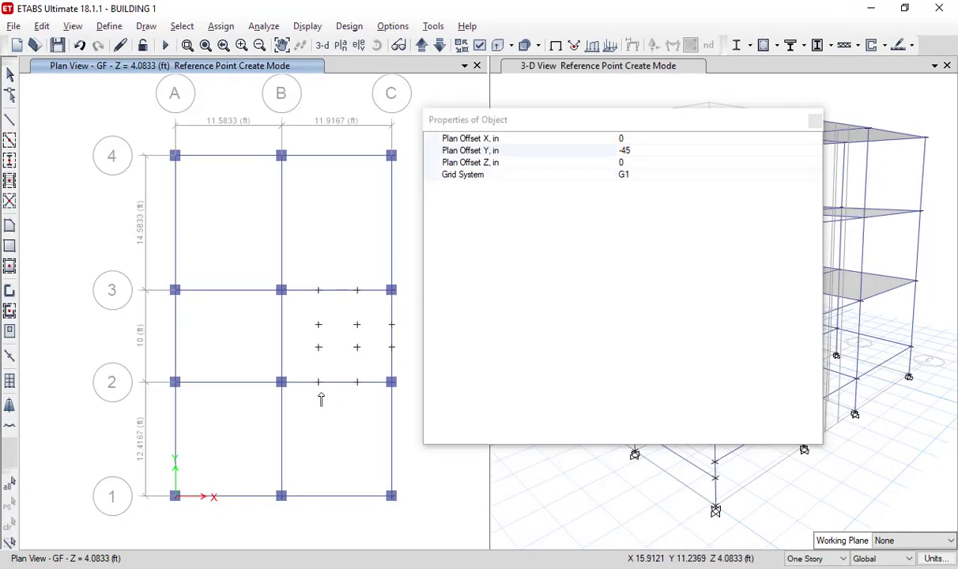